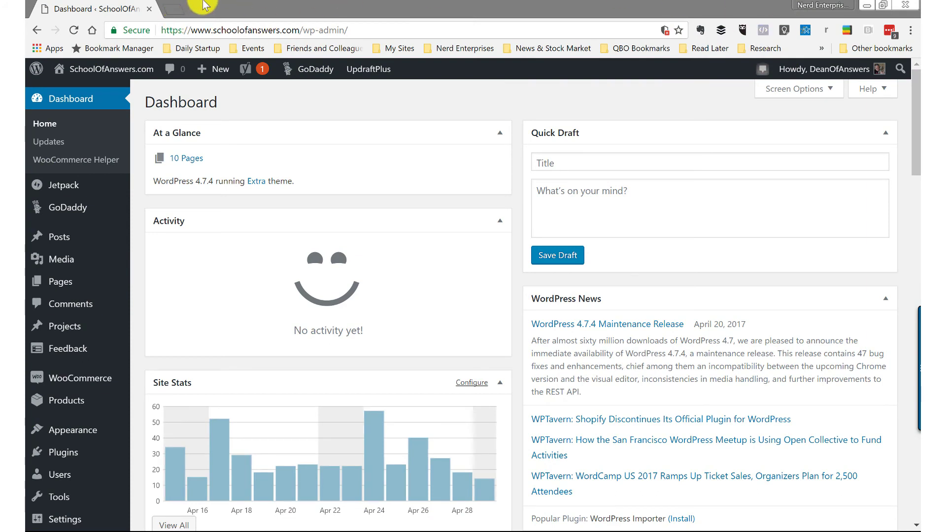
Review the store's 15 existing subscriptions in the WooCommerce Subscriptions list.
click(225, 11)
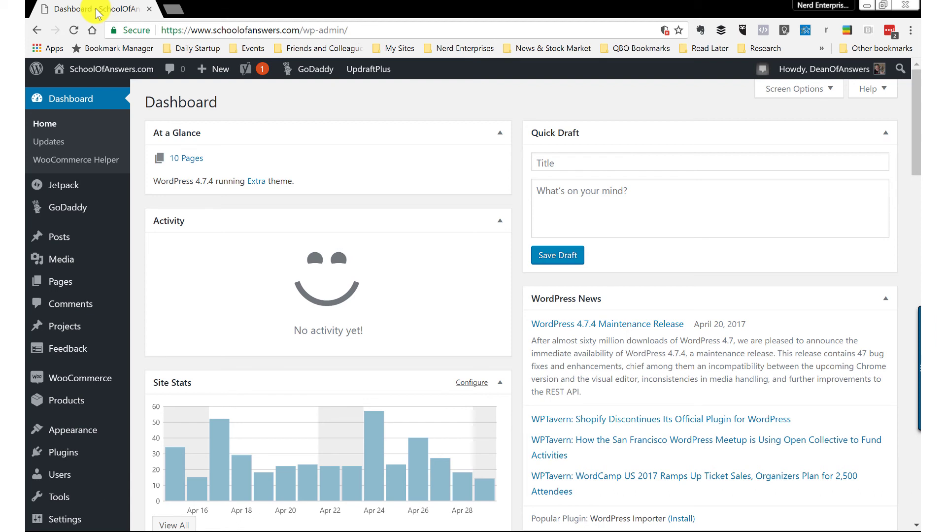
mouse_move(80, 377)
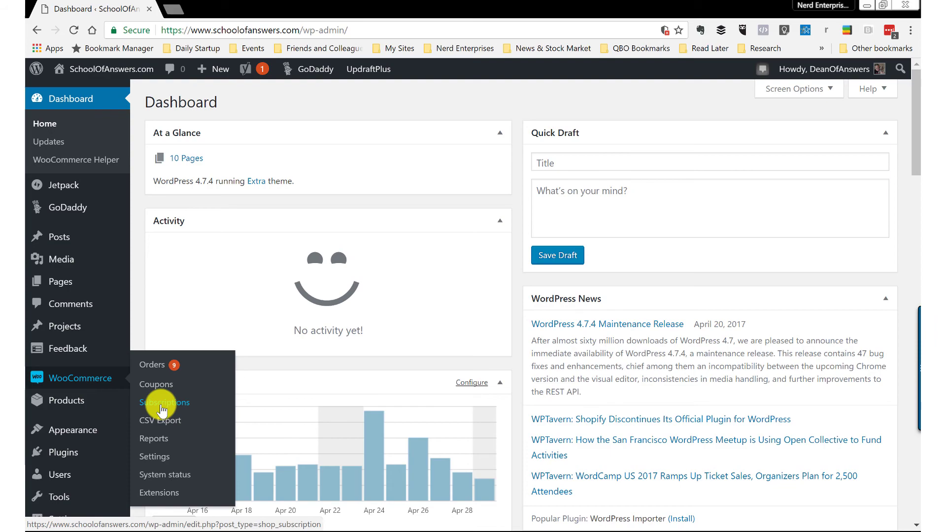
click(163, 408)
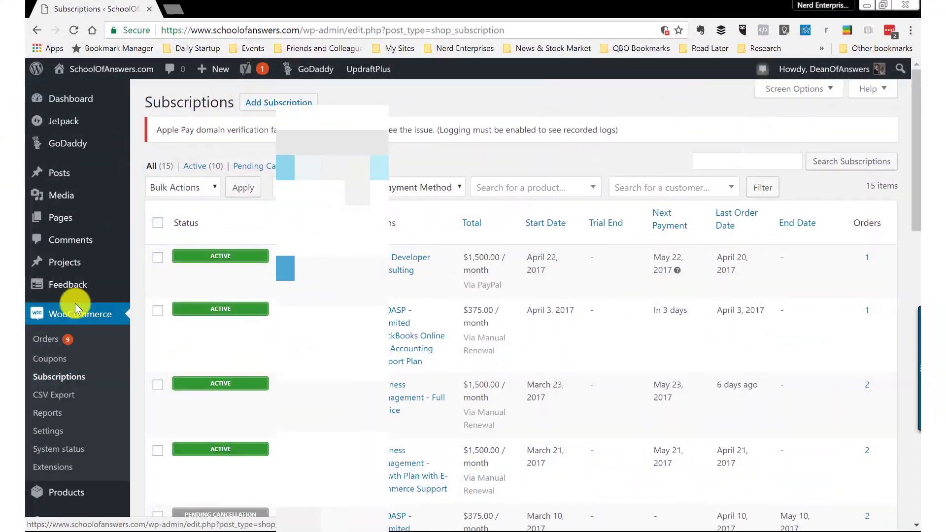
scroll(84, 275, down, 1)
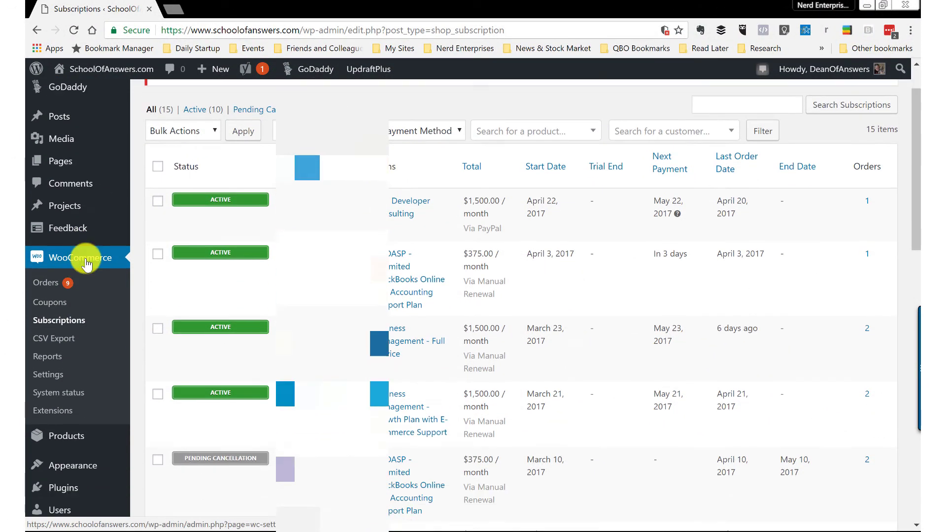
scroll(87, 263, down, 1)
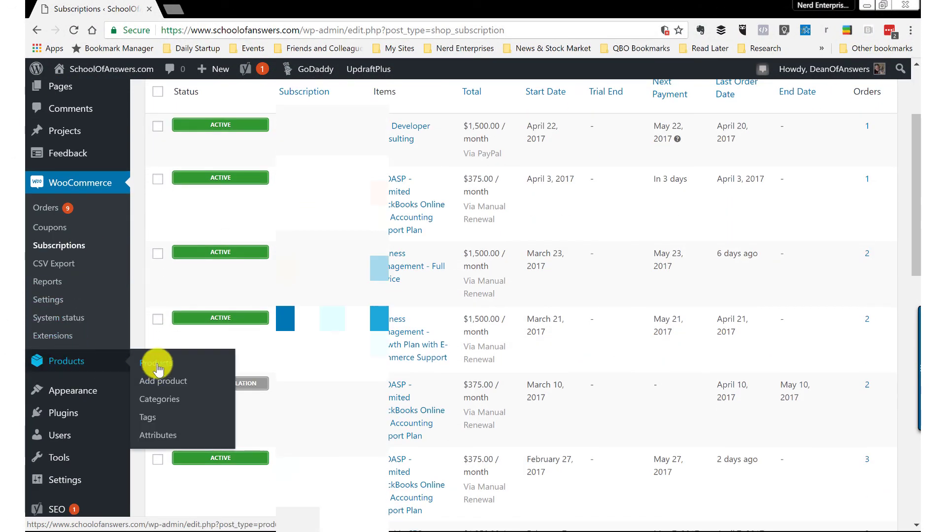
Start a new product titled 'Client Service' and let it autosave as a draft.
click(163, 385)
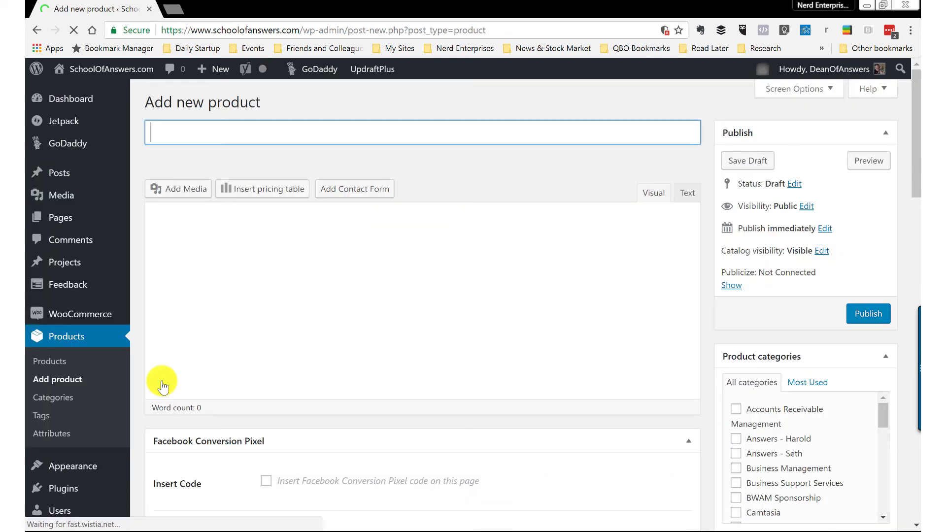
click(205, 128)
text(Client Service)
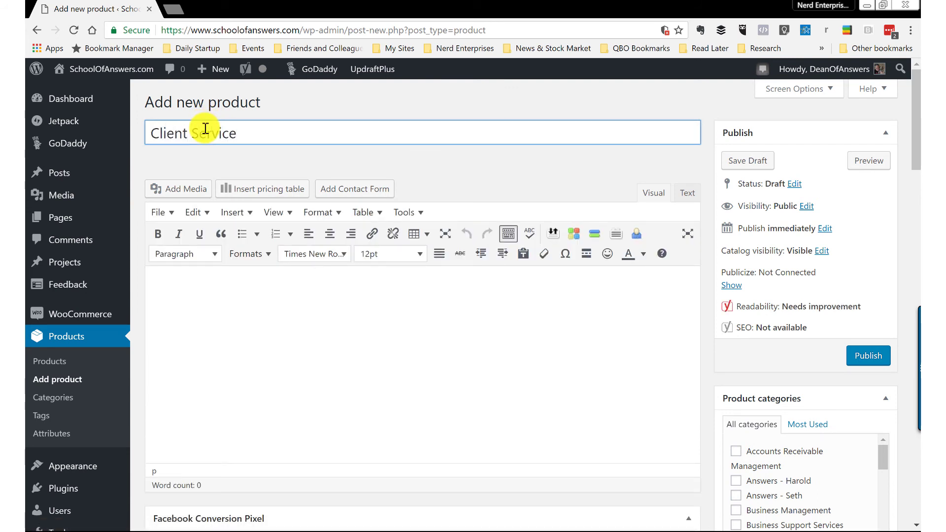
click(214, 293)
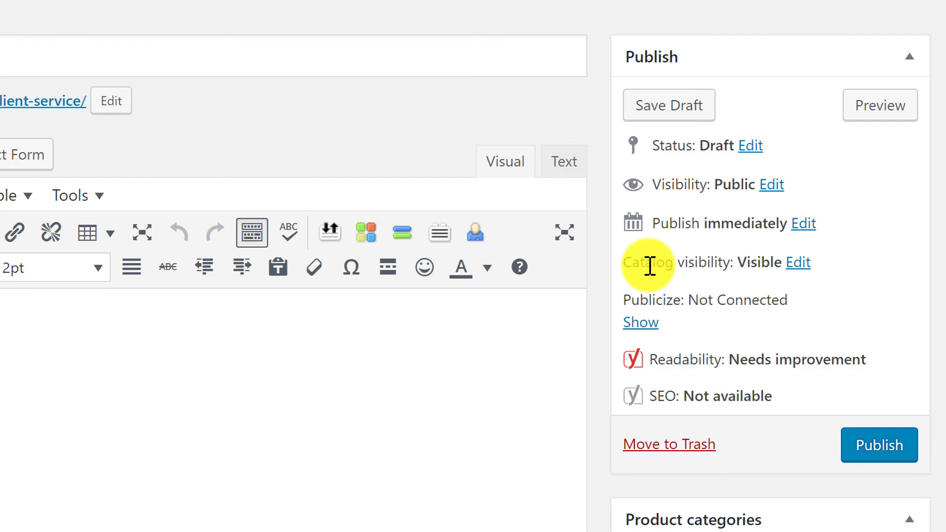
drag(632, 262, 688, 262)
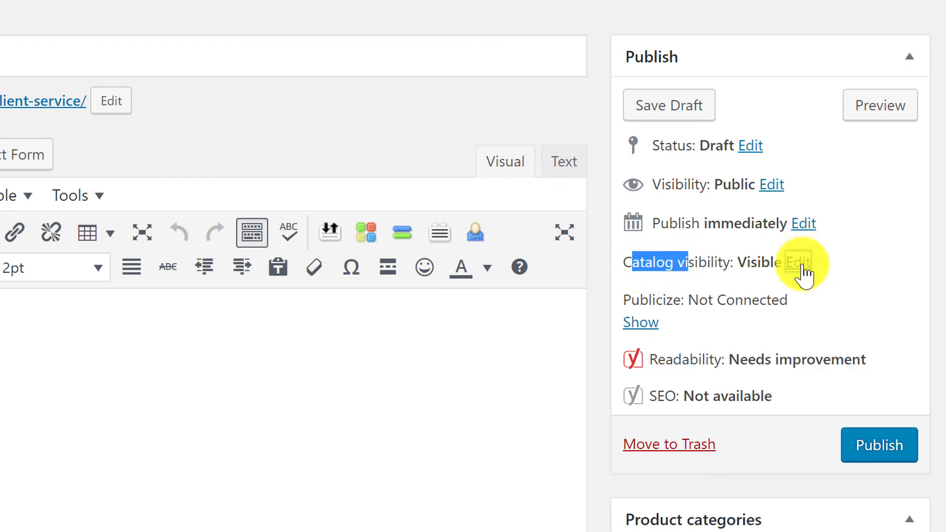
click(798, 262)
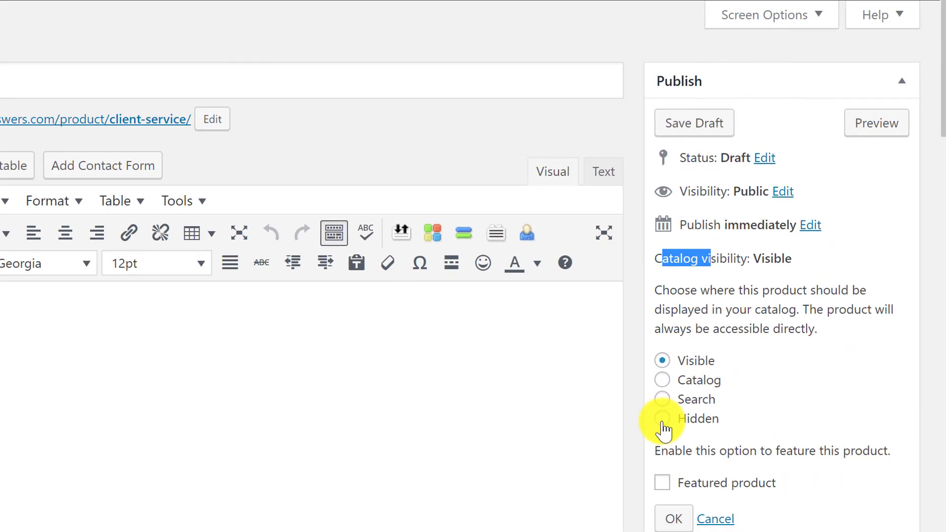
click(736, 358)
click(732, 427)
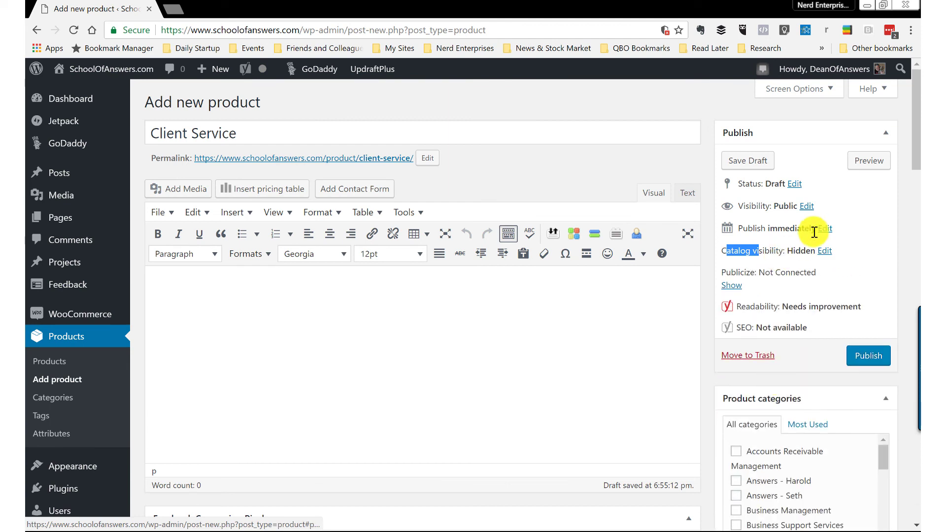
click(236, 304)
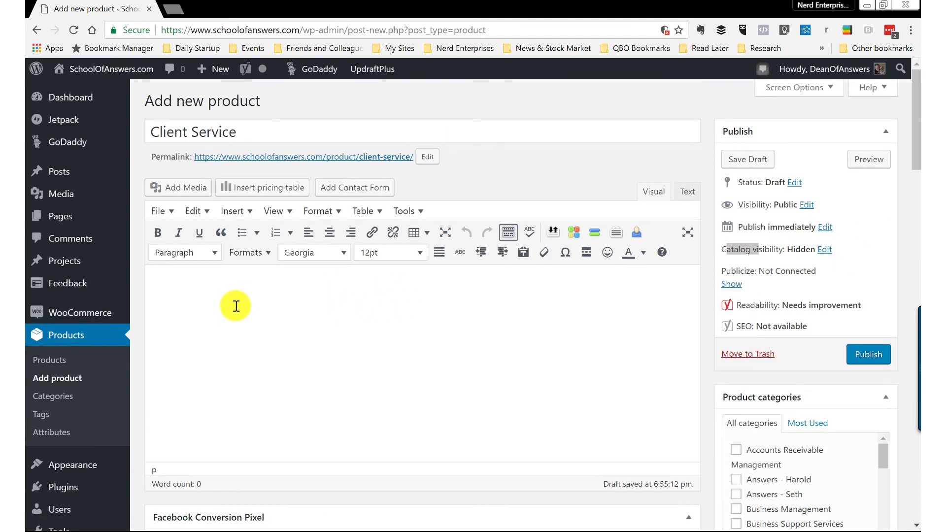
scroll(236, 306, down, 1)
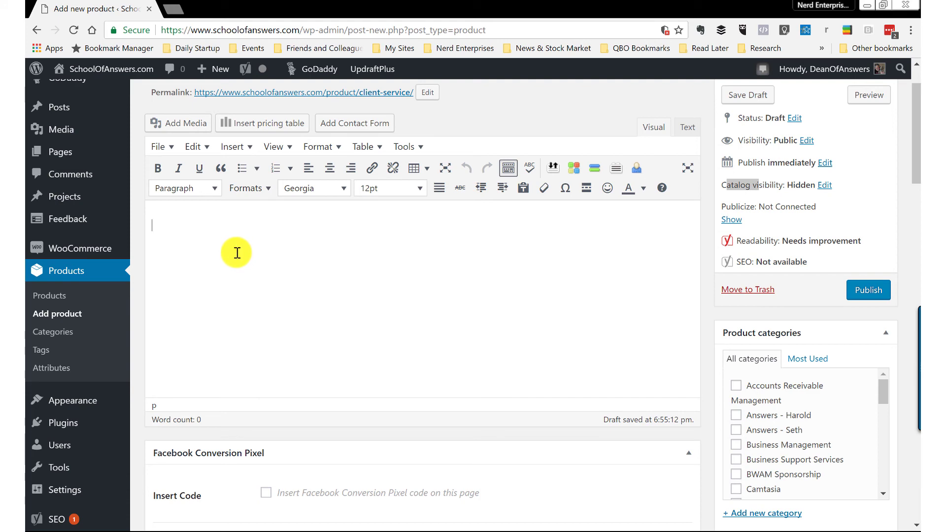
scroll(236, 253, down, 3)
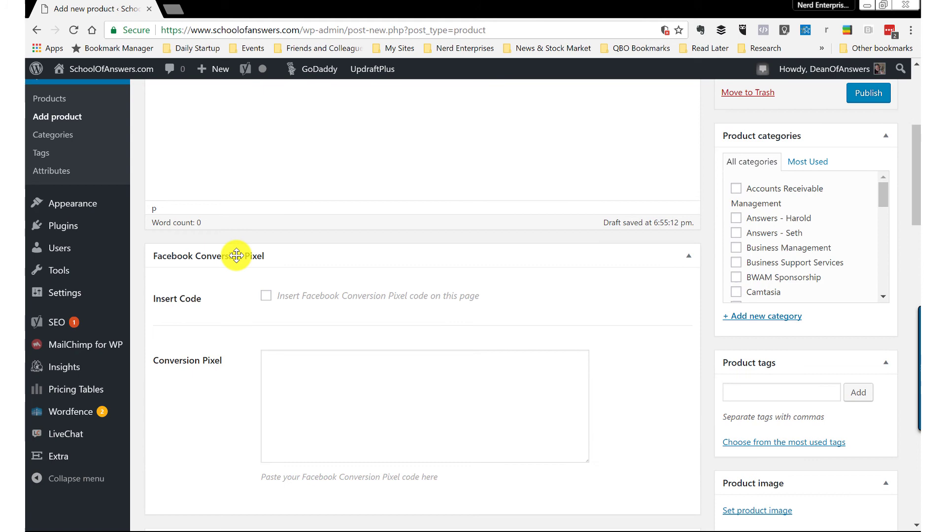
scroll(236, 254, down, 2)
scroll(236, 255, down, 1)
scroll(235, 255, down, 1)
scroll(238, 259, down, 5)
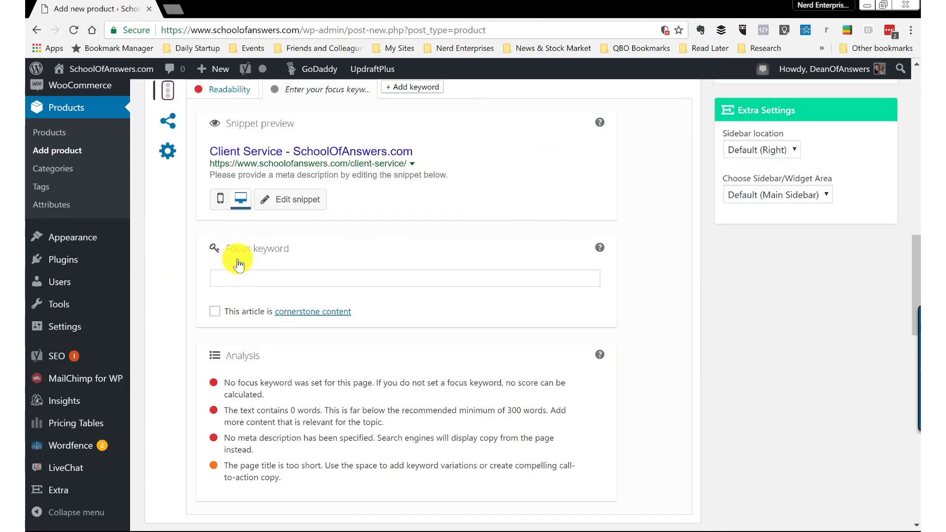
scroll(237, 259, down, 3)
scroll(237, 261, down, 4)
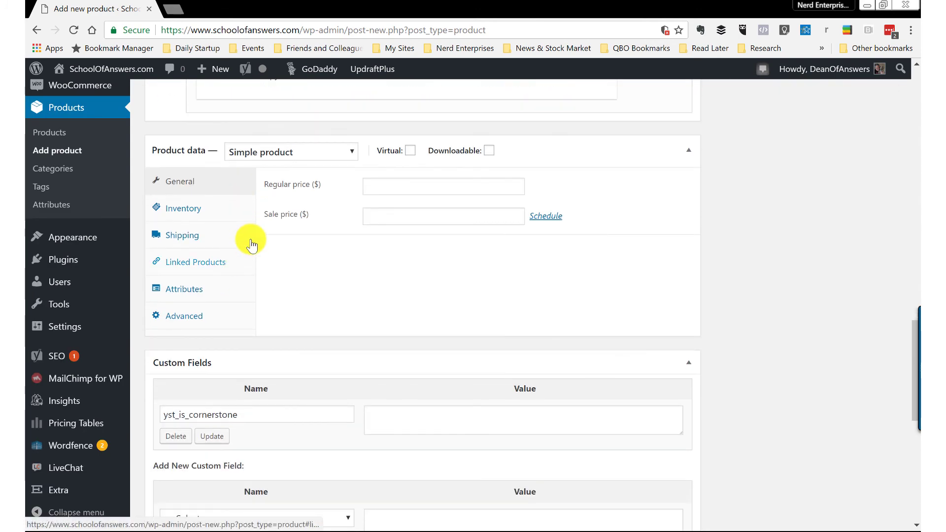
scroll(324, 310, down, 2)
scroll(322, 311, down, 2)
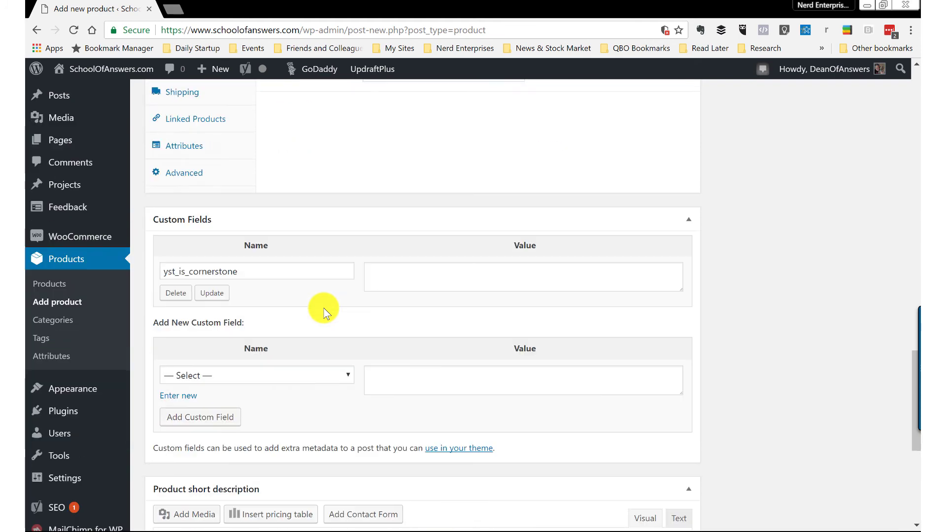
scroll(321, 310, down, 2)
scroll(331, 316, down, 1)
scroll(331, 313, down, 3)
click(212, 360)
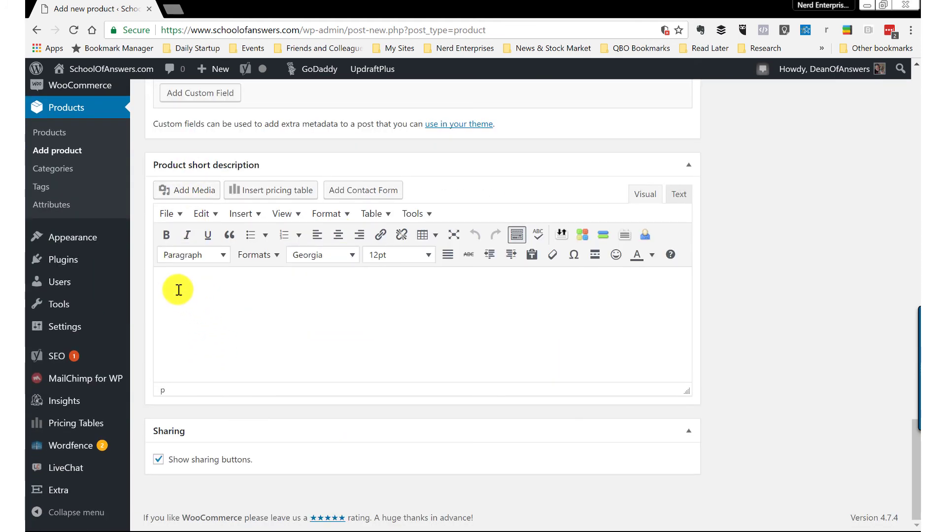
scroll(262, 329, up, 5)
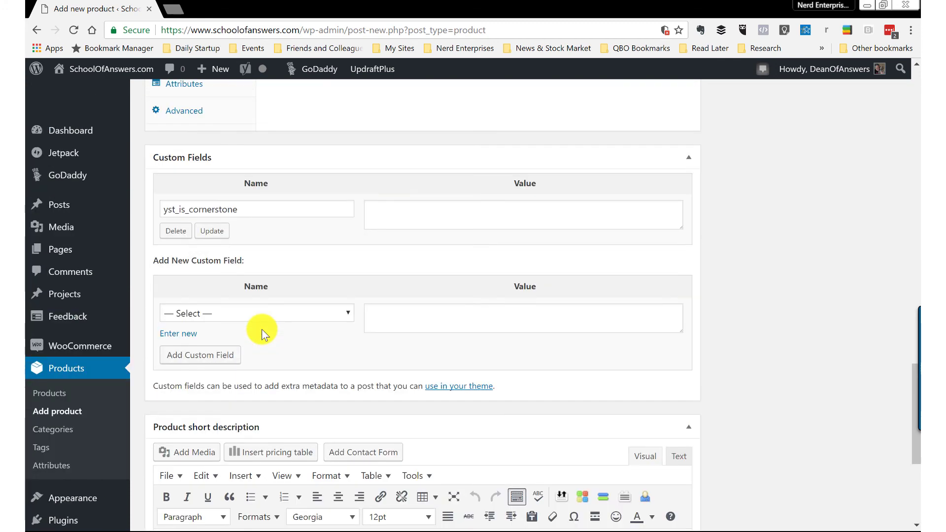
scroll(261, 329, down, 4)
scroll(262, 329, down, 1)
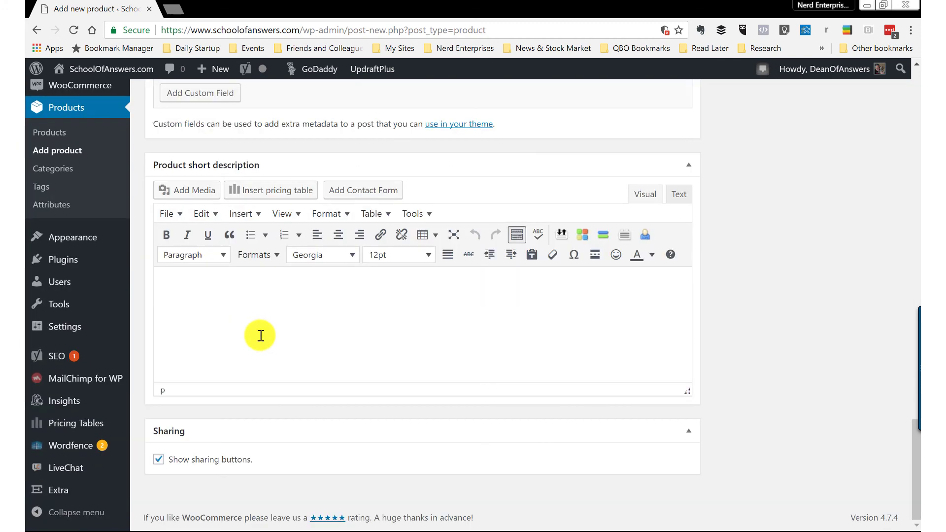
scroll(261, 335, up, 1)
scroll(262, 345, up, 4)
scroll(261, 350, up, 2)
scroll(261, 350, up, 2)
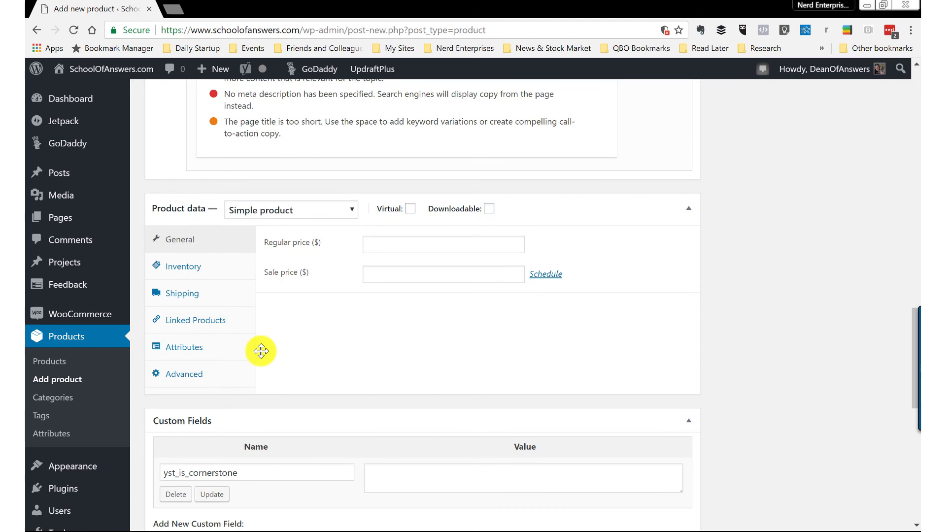
Make the product a Simple subscription at 1500 per month with a 500 sign-up fee.
click(350, 211)
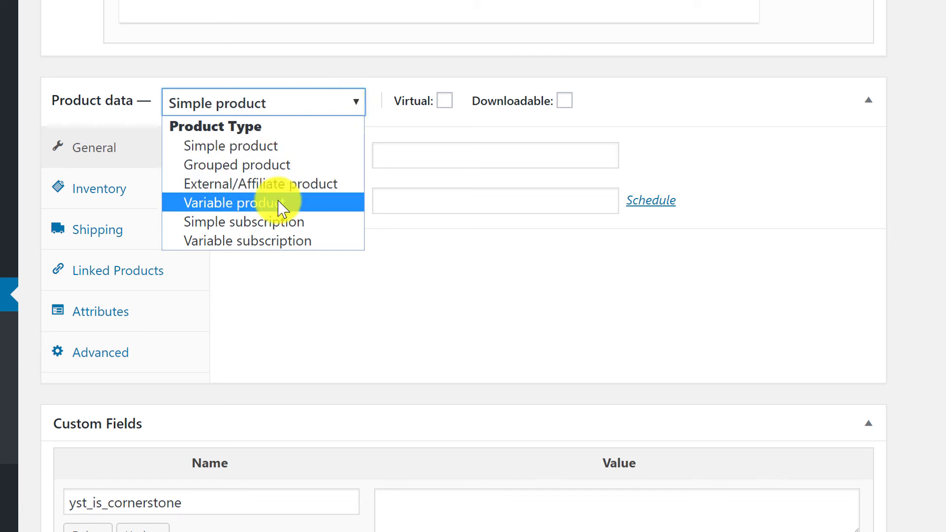
click(257, 230)
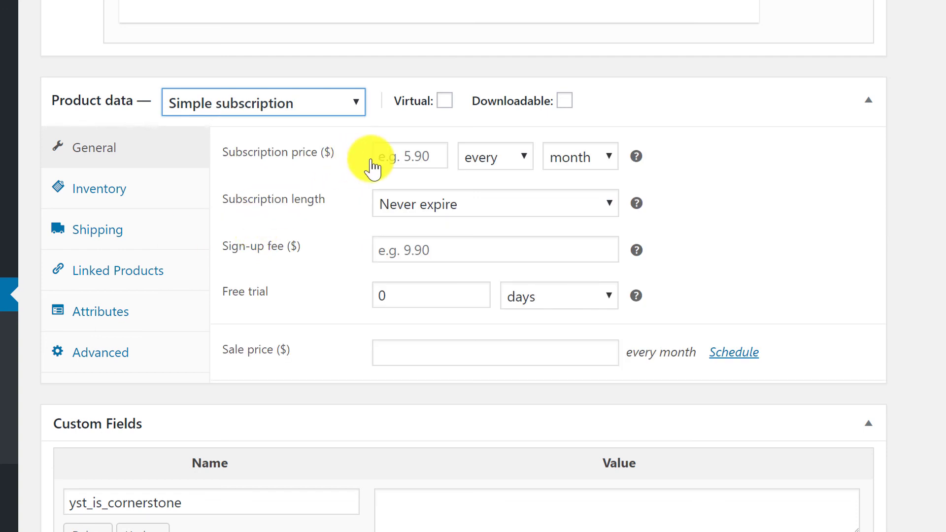
click(398, 154)
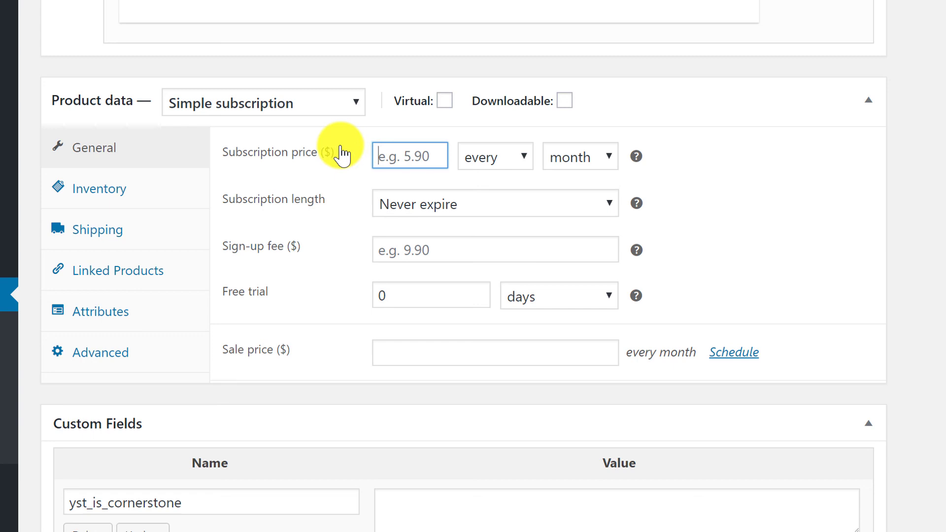
text(1500)
key(Tab)
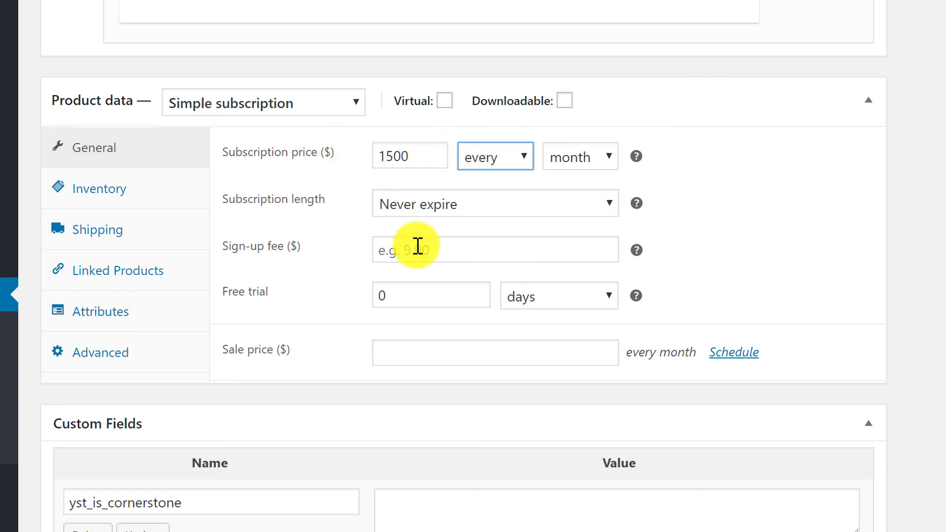
click(409, 261)
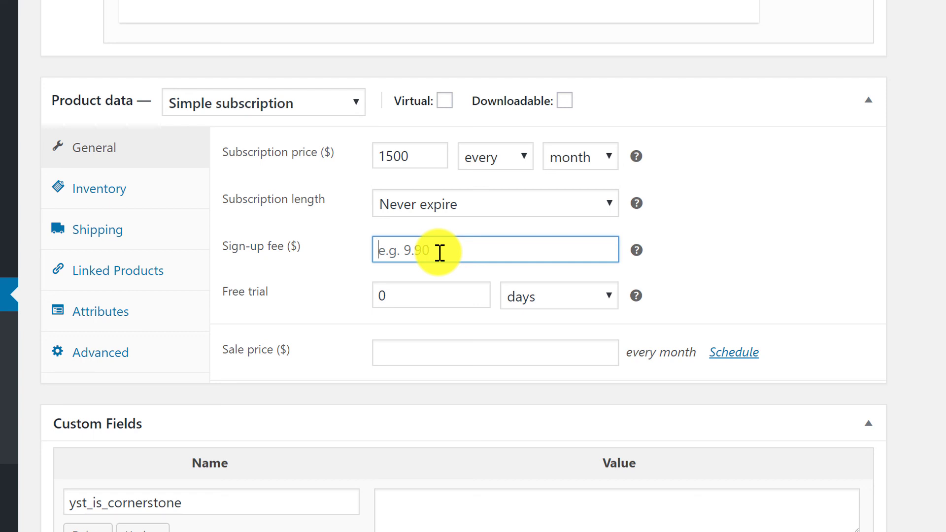
text(500)
key(Tab)
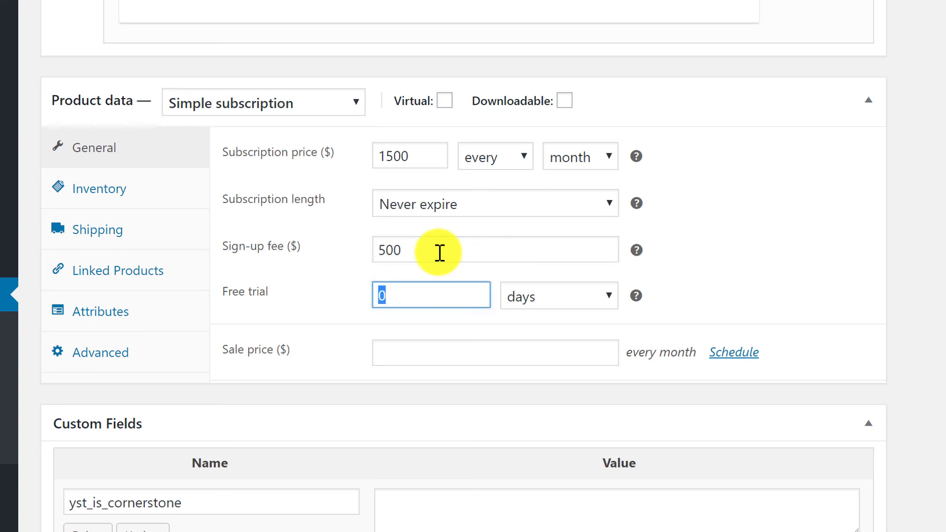
click(414, 353)
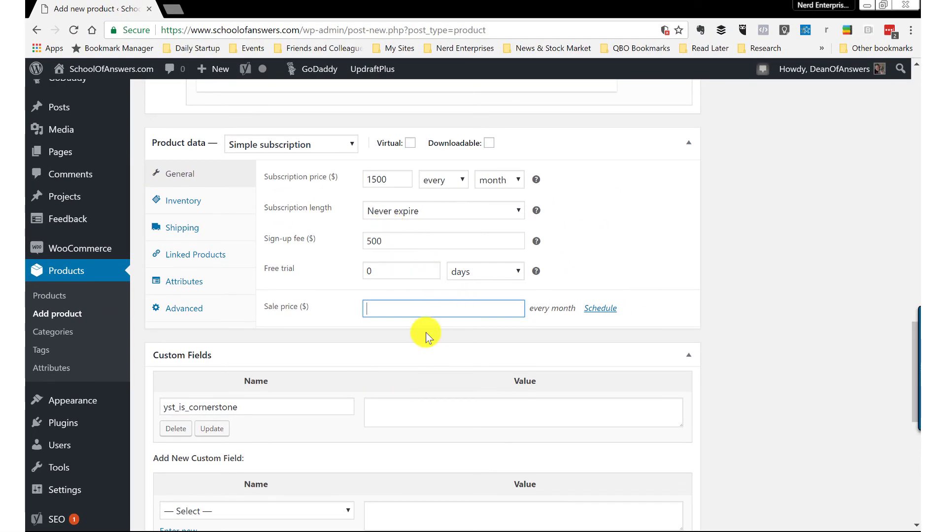
Publish the Client Service subscription product from the Publish box.
scroll(418, 342, down, 5)
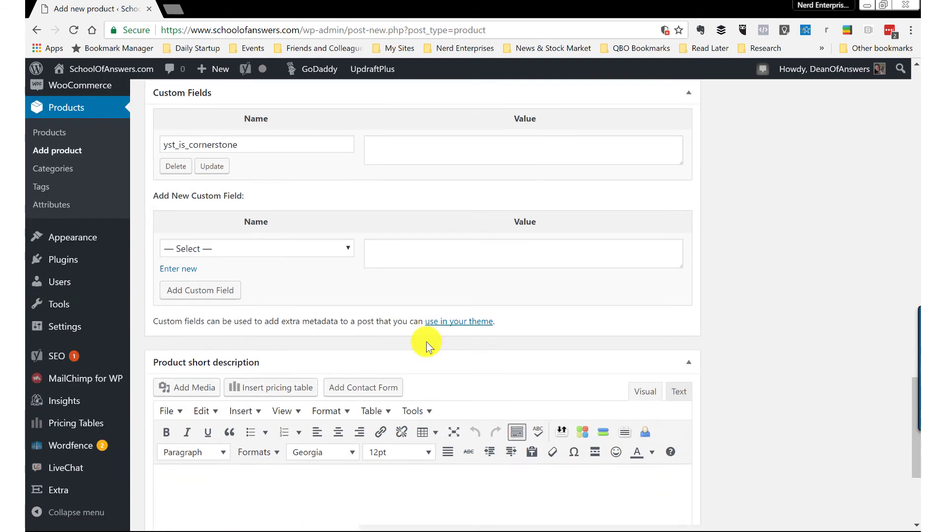
scroll(428, 348, up, 10)
scroll(430, 349, up, 7)
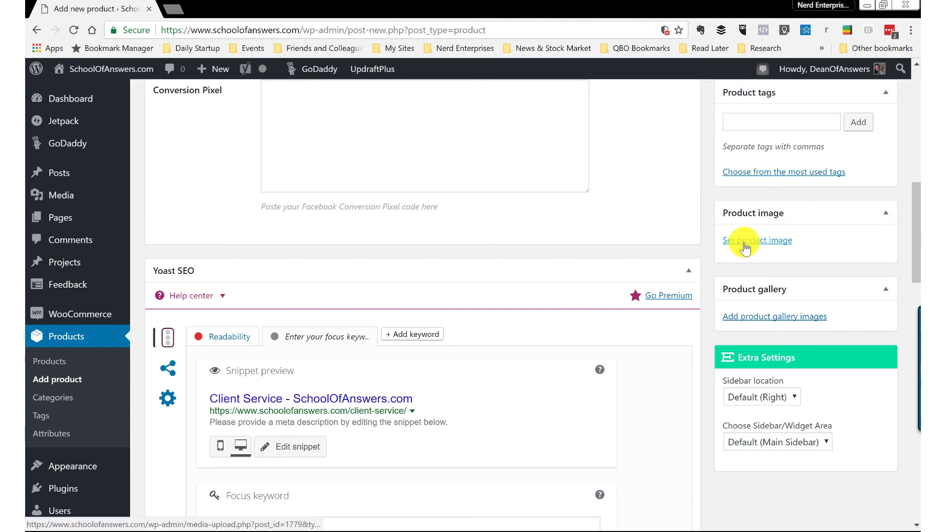
scroll(785, 269, up, 5)
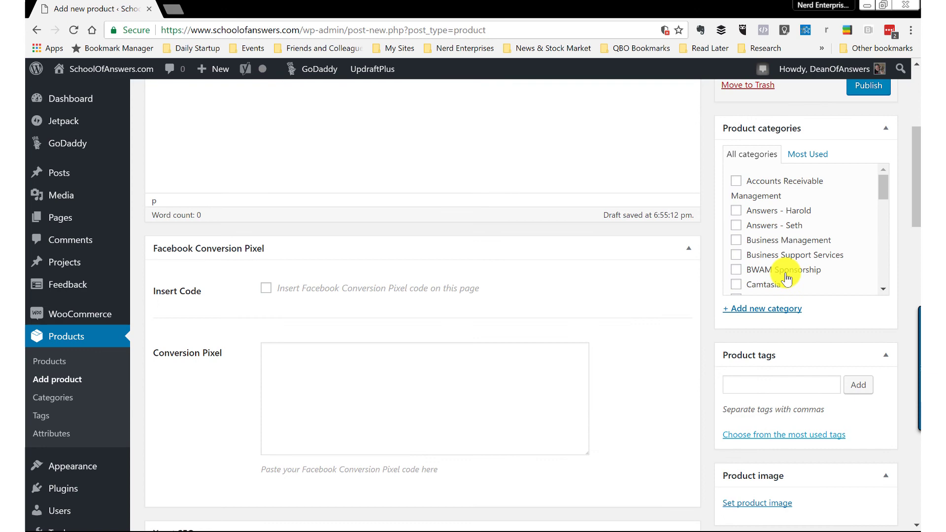
scroll(786, 270, up, 4)
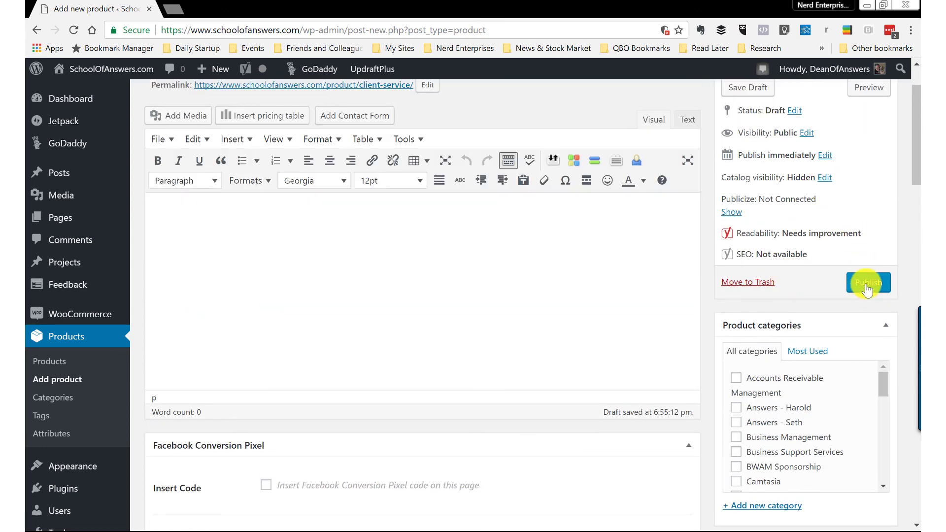
click(867, 290)
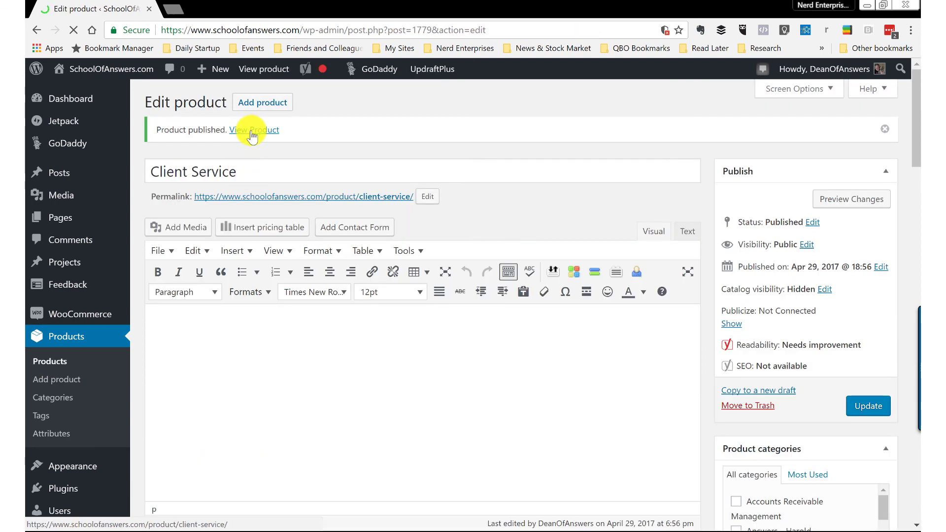
Open the live Client Service product page in a new browser tab and look it over.
right_click(252, 134)
click(310, 141)
click(224, 10)
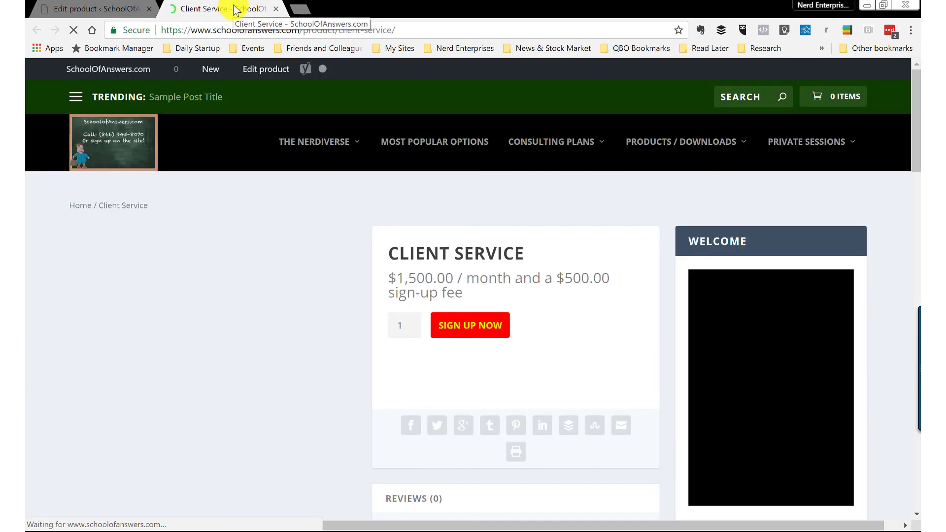
scroll(205, 353, down, 3)
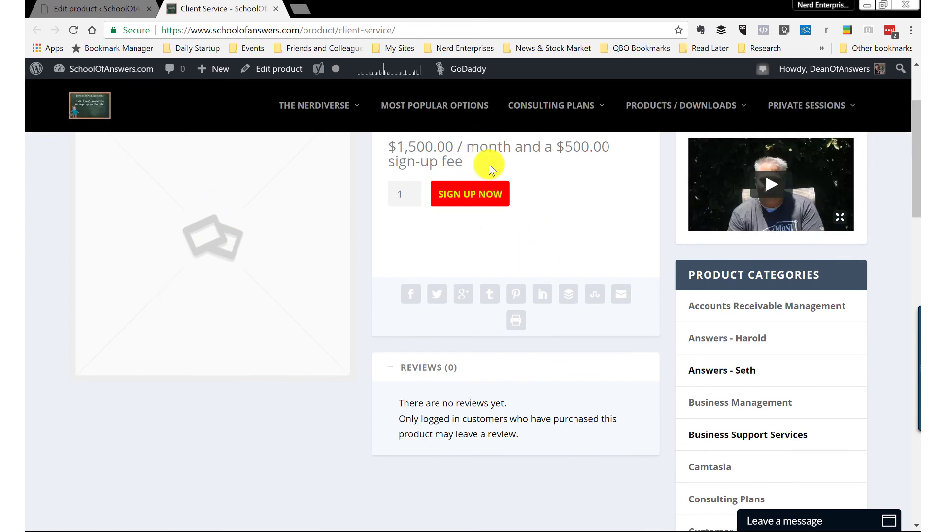
scroll(489, 165, up, 3)
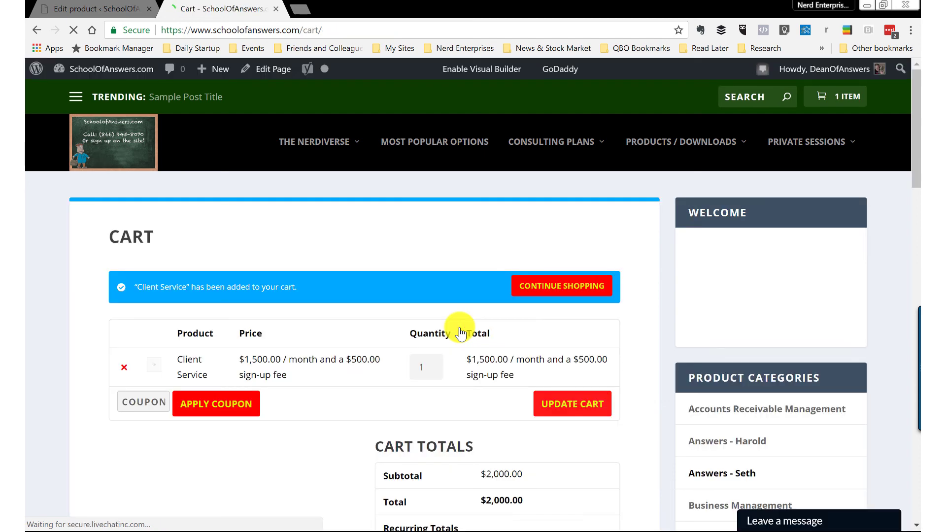
scroll(453, 325, down, 3)
scroll(353, 351, down, 1)
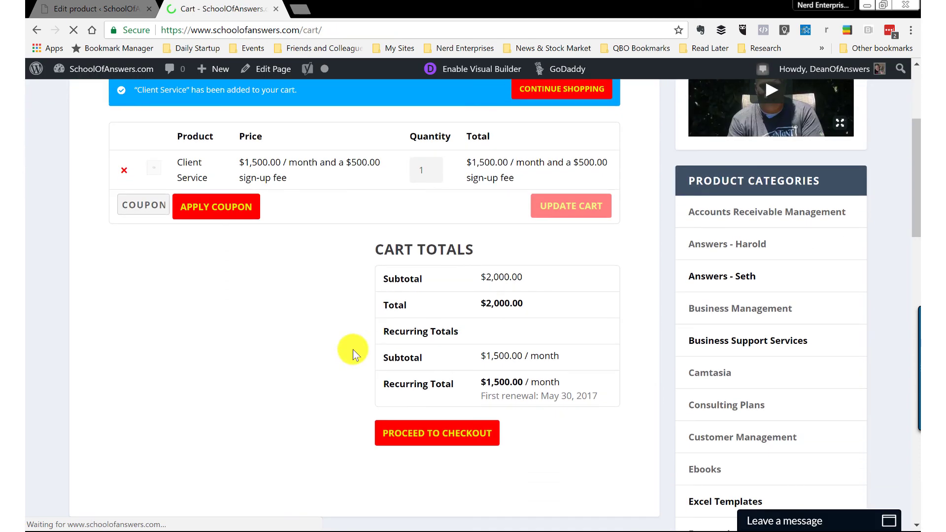